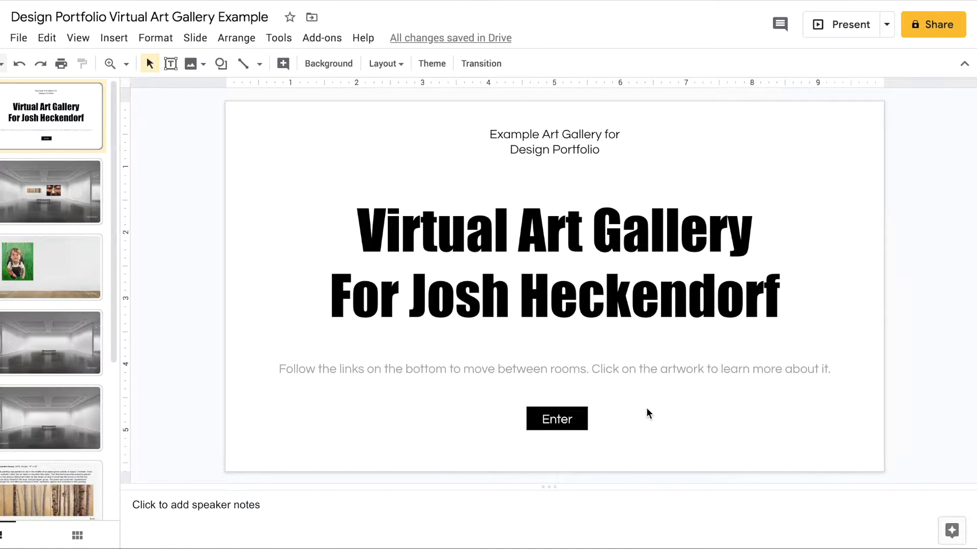
Step: Hyperlink the title slide's Enter button to Slide 2, then go to the gallery room slide
{"action": "left_click", "coordinate": [579, 421]}
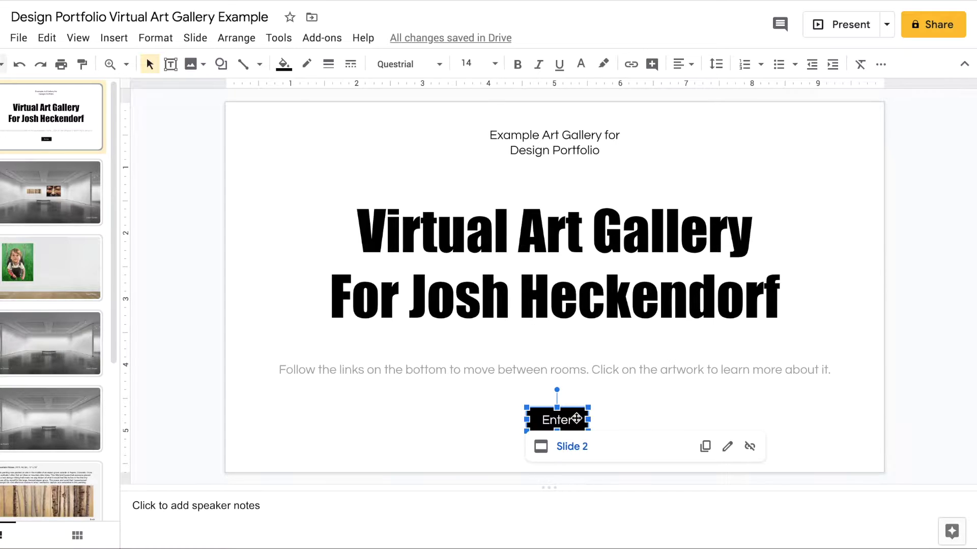
{"action": "left_click", "coordinate": [632, 65]}
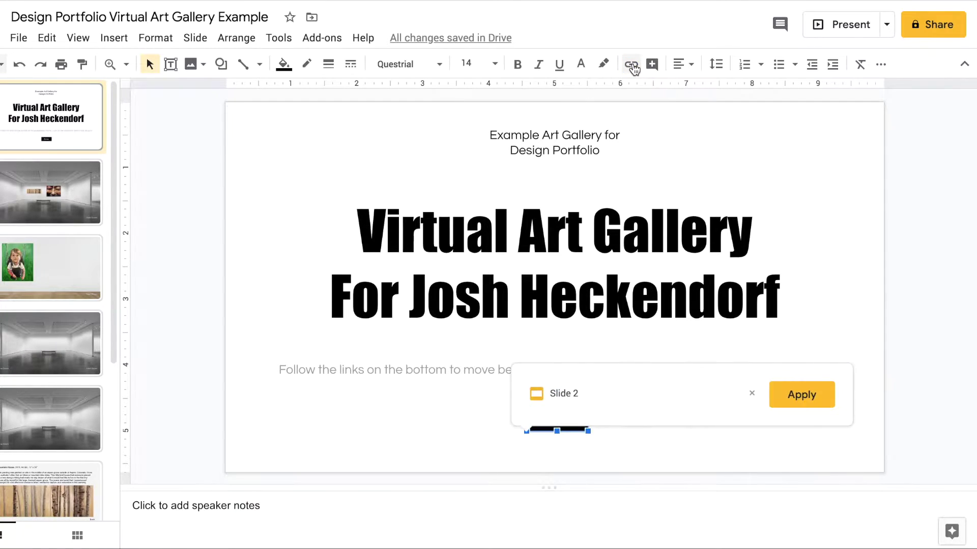
{"action": "left_click", "coordinate": [791, 397]}
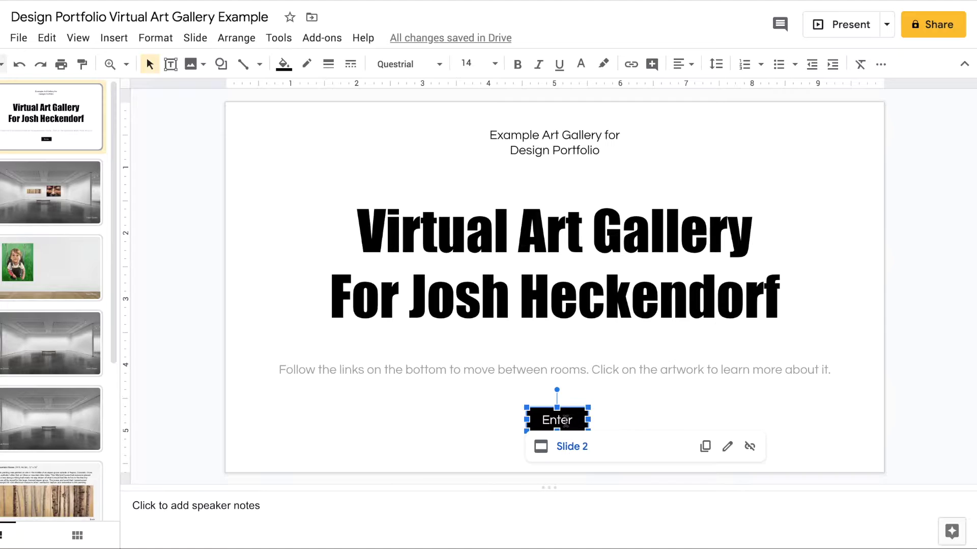
{"action": "left_click", "coordinate": [34, 206]}
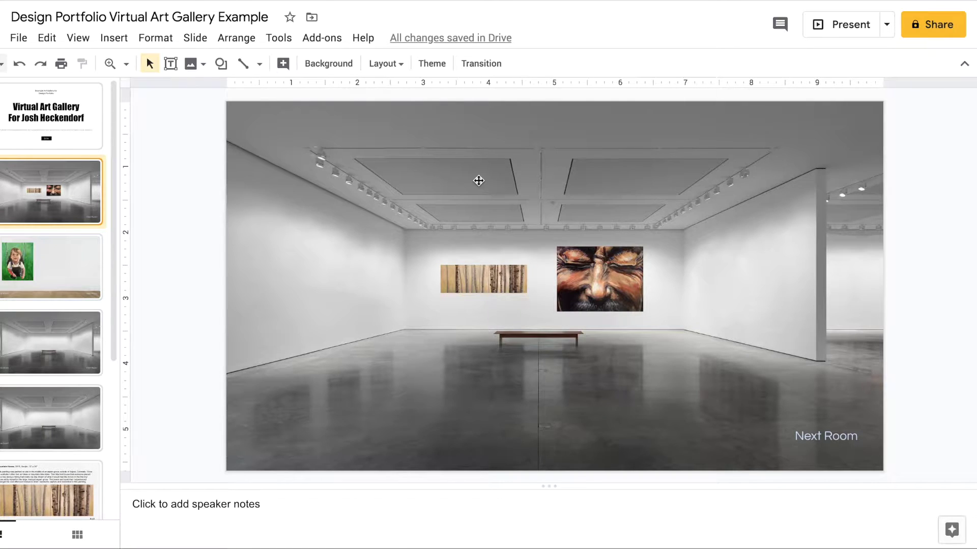
Step: Replace the aspen painting's existing link with a new link to Slide 6, its description slide
{"action": "left_click", "coordinate": [491, 287]}
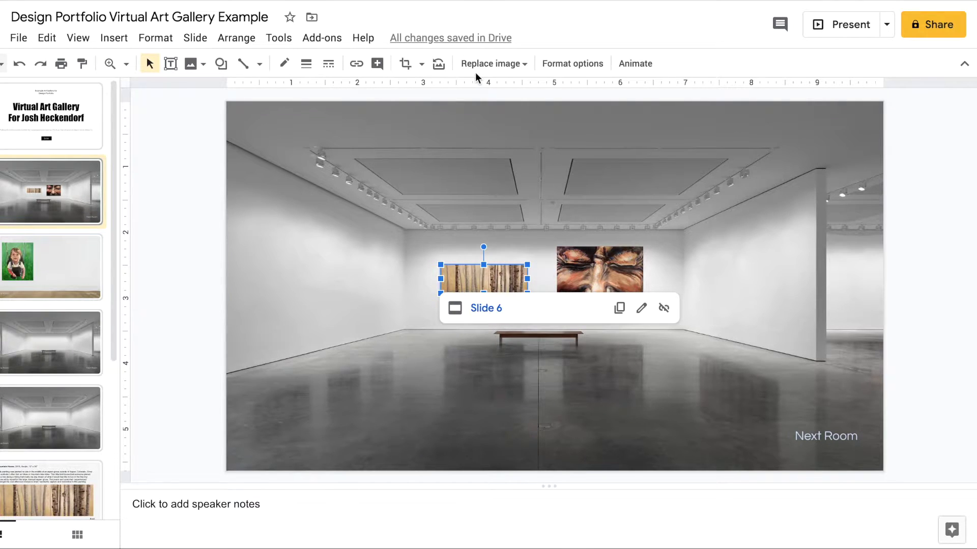
{"action": "left_click", "coordinate": [356, 64]}
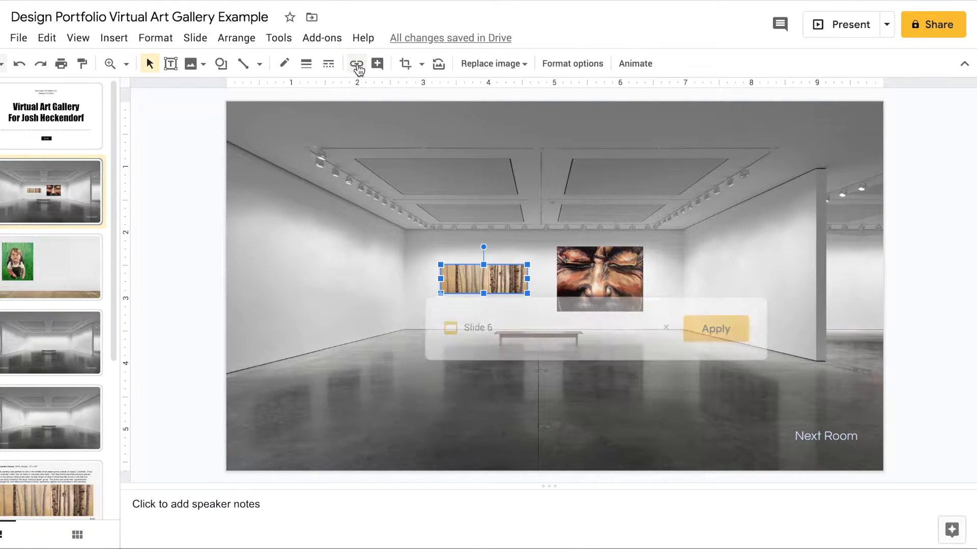
{"action": "left_click", "coordinate": [666, 327]}
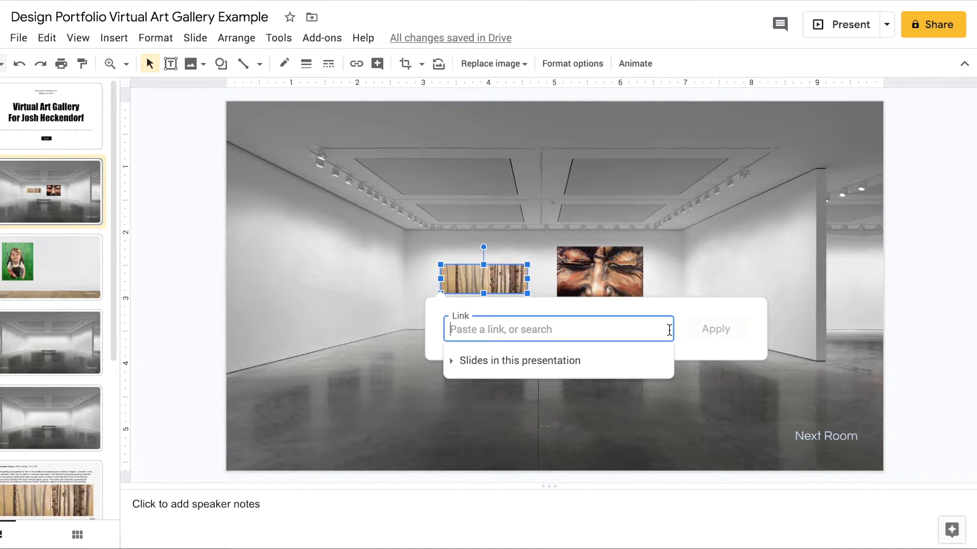
{"action": "left_click", "coordinate": [478, 361]}
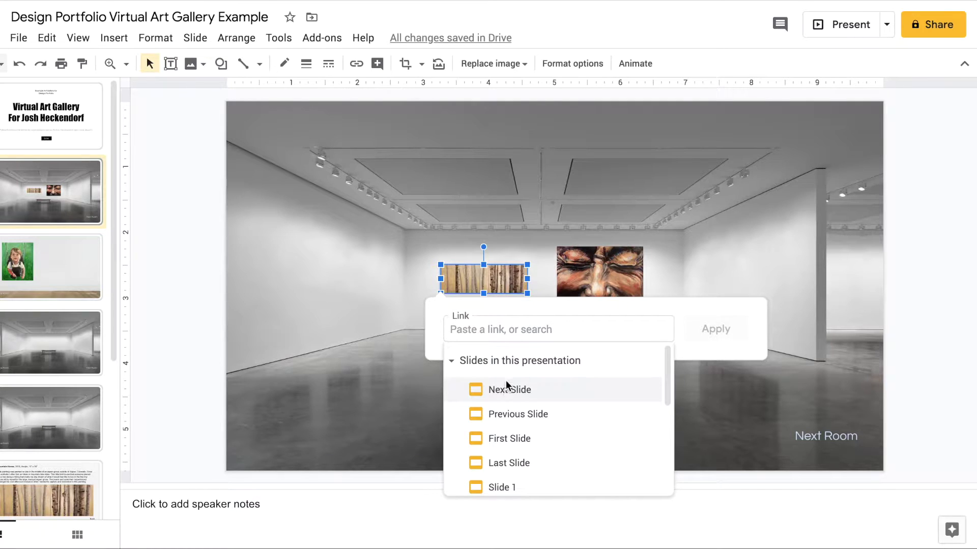
{"action": "scroll", "coordinate": [511, 374], "scroll_direction": "down", "scroll_amount": 1}
{"action": "scroll", "coordinate": [511, 371], "scroll_direction": "down", "scroll_amount": 3}
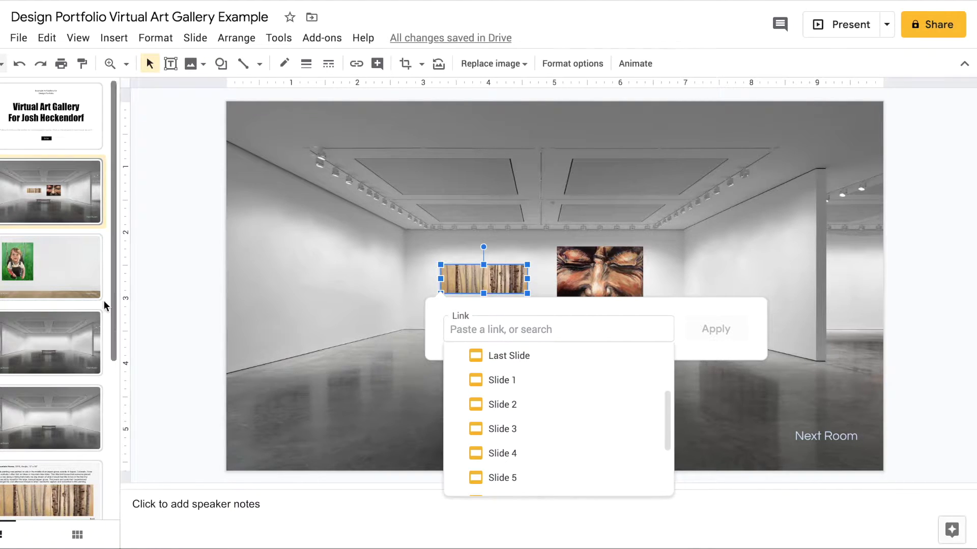
{"action": "scroll", "coordinate": [84, 257], "scroll_direction": "down", "scroll_amount": 1}
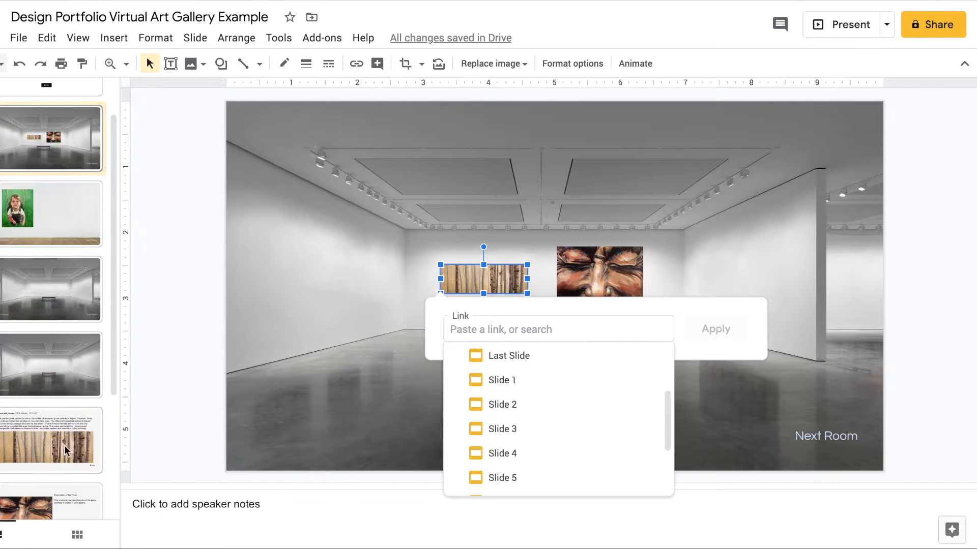
{"action": "scroll", "coordinate": [526, 475], "scroll_direction": "down", "scroll_amount": 2}
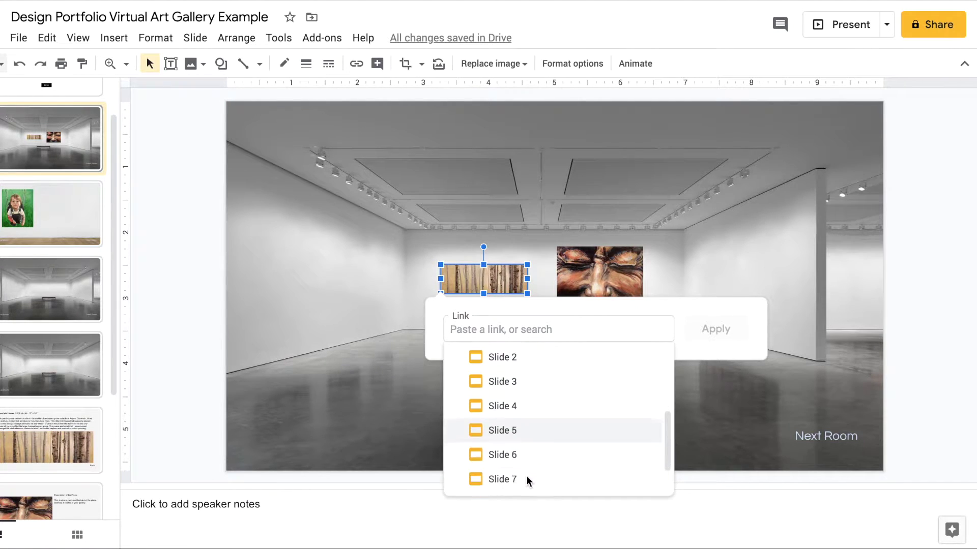
{"action": "left_click", "coordinate": [502, 455]}
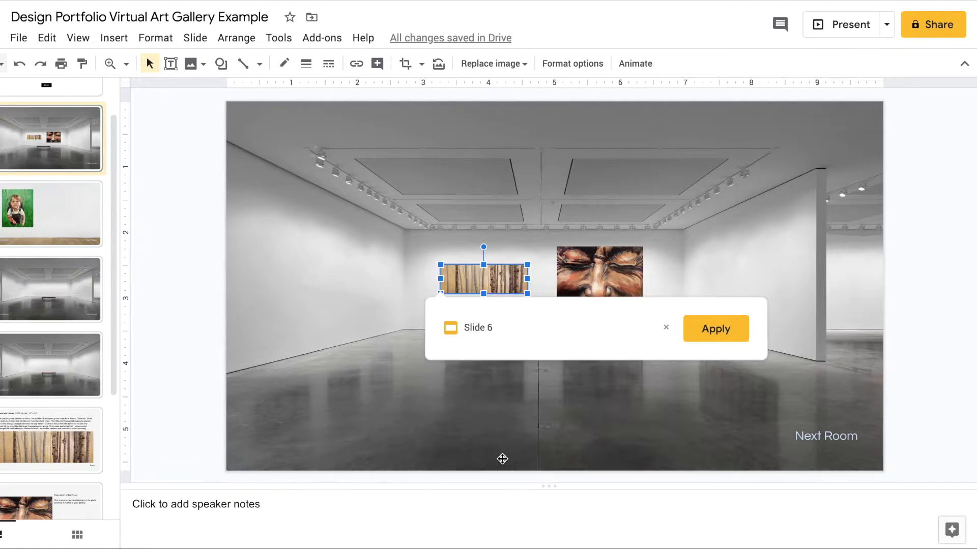
{"action": "left_click", "coordinate": [714, 338]}
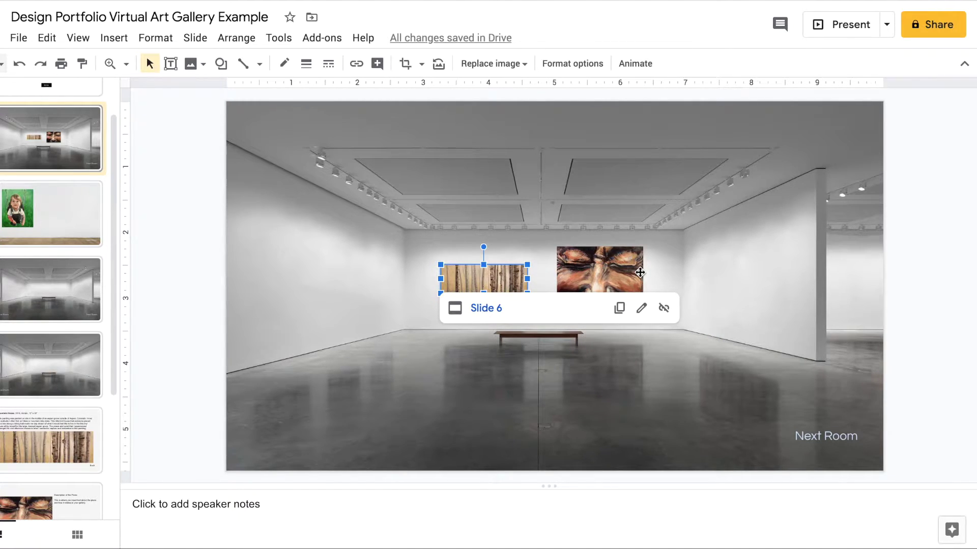
{"action": "scroll", "coordinate": [50, 380], "scroll_direction": "down", "scroll_amount": 2}
Step: Select the Mountain House thumbnail in the filmstrip to display that slide
{"action": "left_click", "coordinate": [50, 360]}
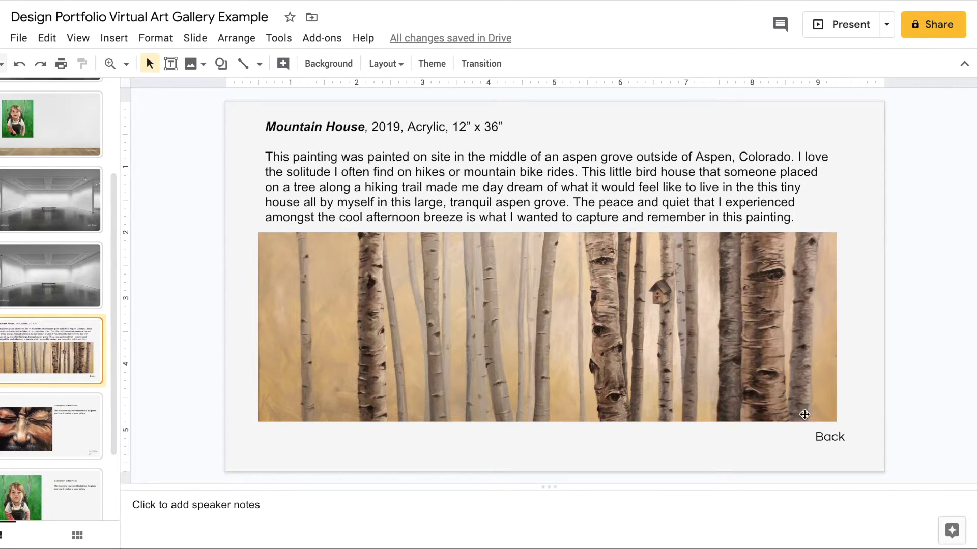
Step: Insert a link to Slide 2 in the Back box with link text 'Back to Gallery'
{"action": "left_click", "coordinate": [842, 438]}
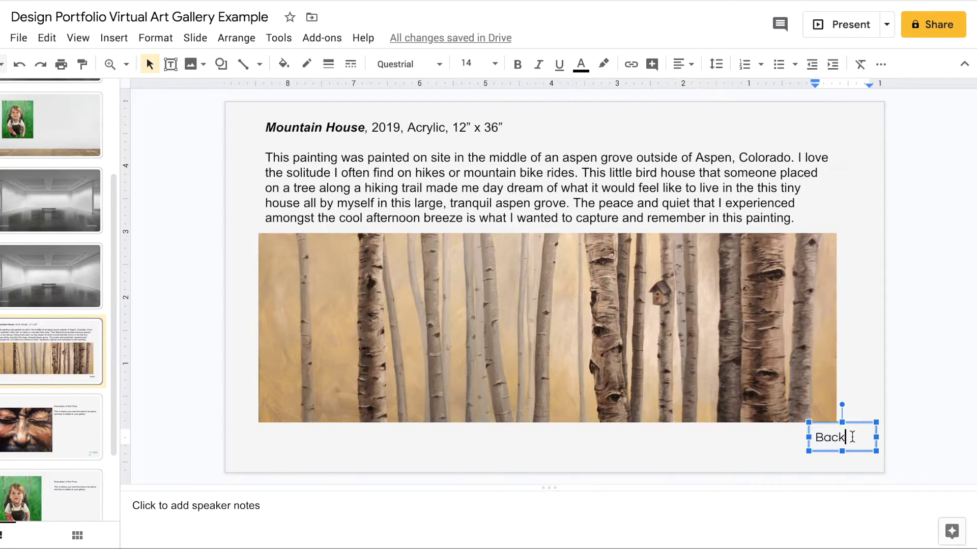
{"action": "left_click", "coordinate": [633, 68]}
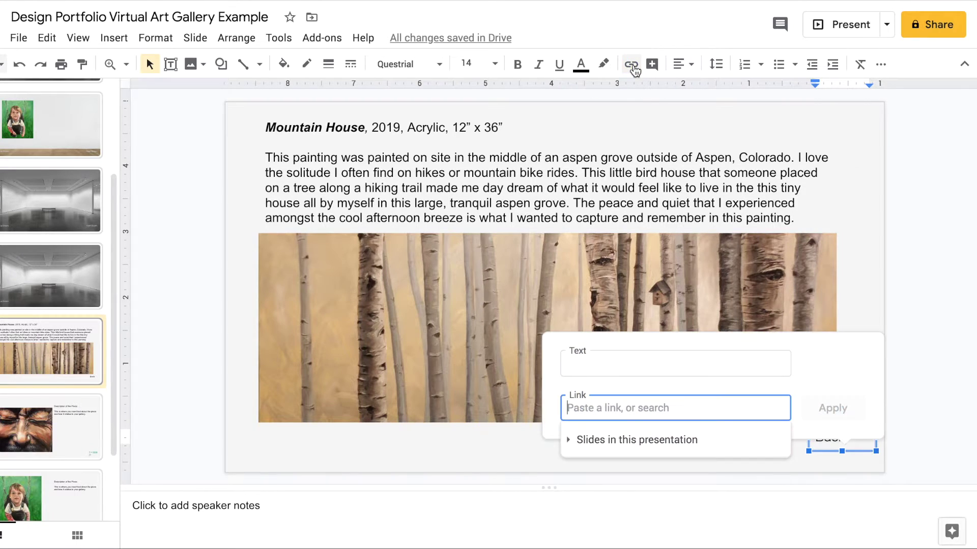
{"action": "left_click", "coordinate": [584, 444]}
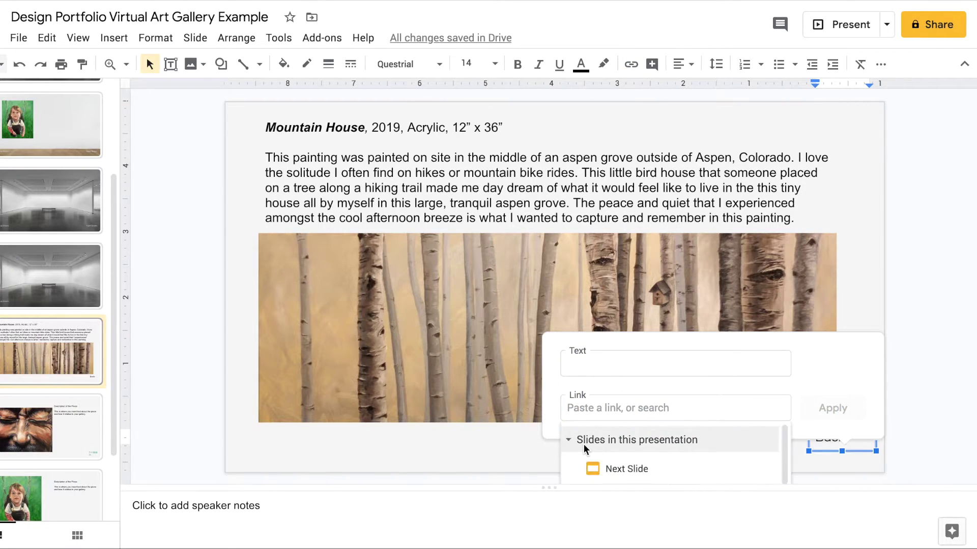
{"action": "scroll", "coordinate": [78, 236], "scroll_direction": "up", "scroll_amount": 3}
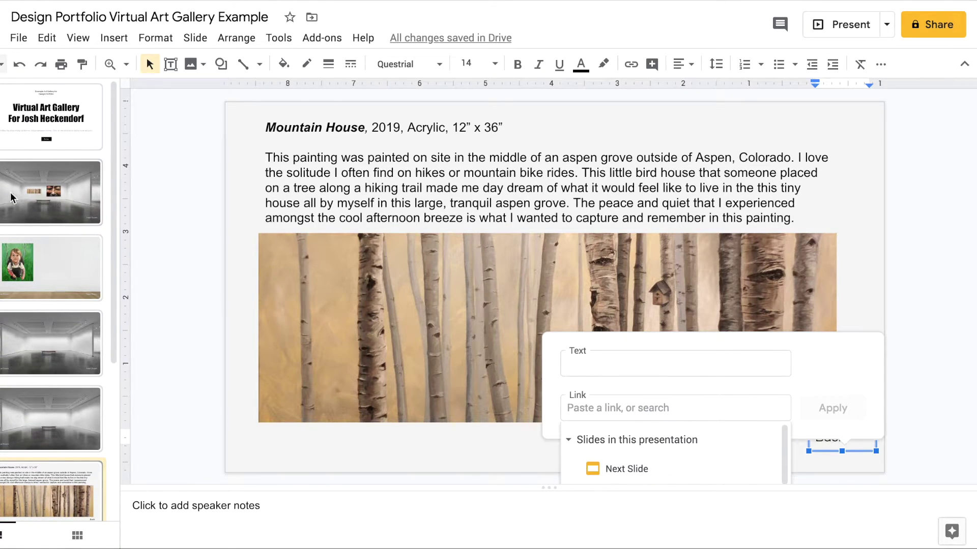
{"action": "scroll", "coordinate": [627, 457], "scroll_direction": "down", "scroll_amount": 3}
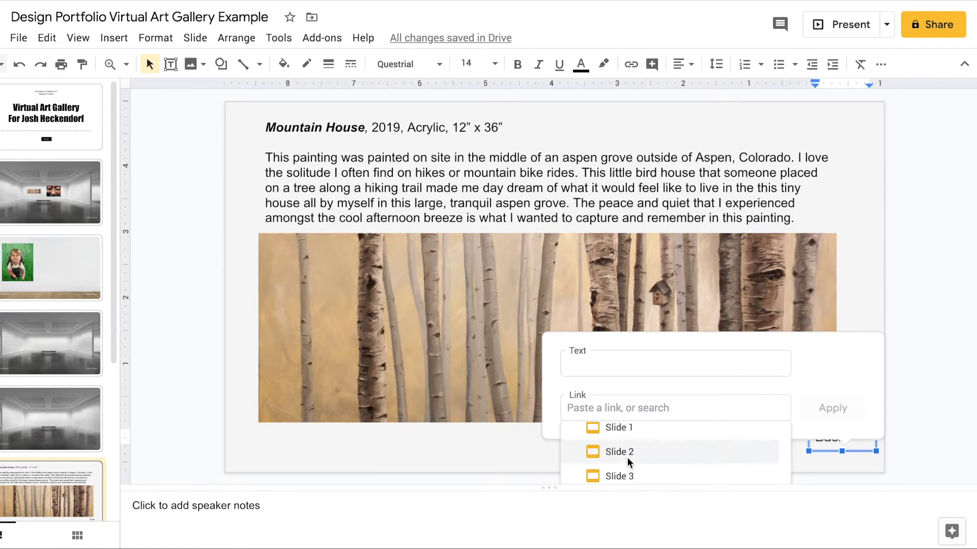
{"action": "left_click", "coordinate": [623, 454]}
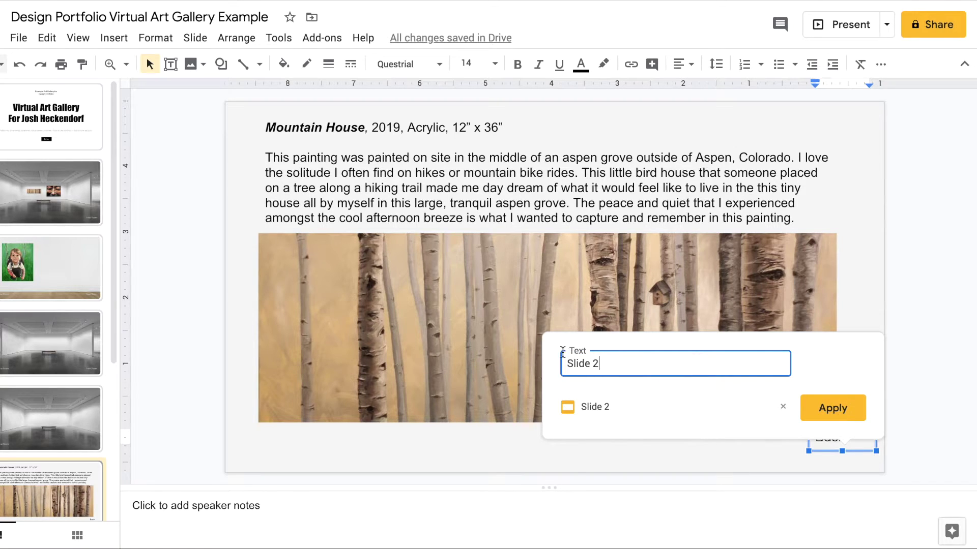
{"action": "left_click", "coordinate": [604, 366]}
{"action": "left_click_drag", "start_coordinate": [604, 365], "coordinate": [562, 364]}
{"action": "type", "text": "Back to Gallery"}
{"action": "left_click", "coordinate": [831, 406]}
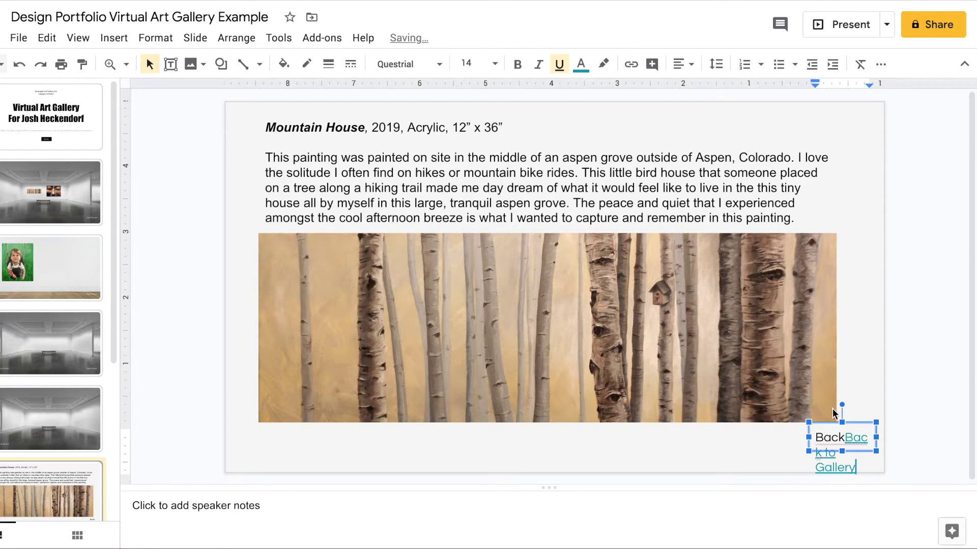
Step: Delete the leftover plain 'Back' word, shift the link box left, and return to the gallery room
{"action": "left_click", "coordinate": [844, 438]}
{"action": "key", "text": "BackSpace"}
{"action": "key", "text": "BackSpace"}
{"action": "key", "text": "BackSpace"}
{"action": "key", "text": "BackSpace"}
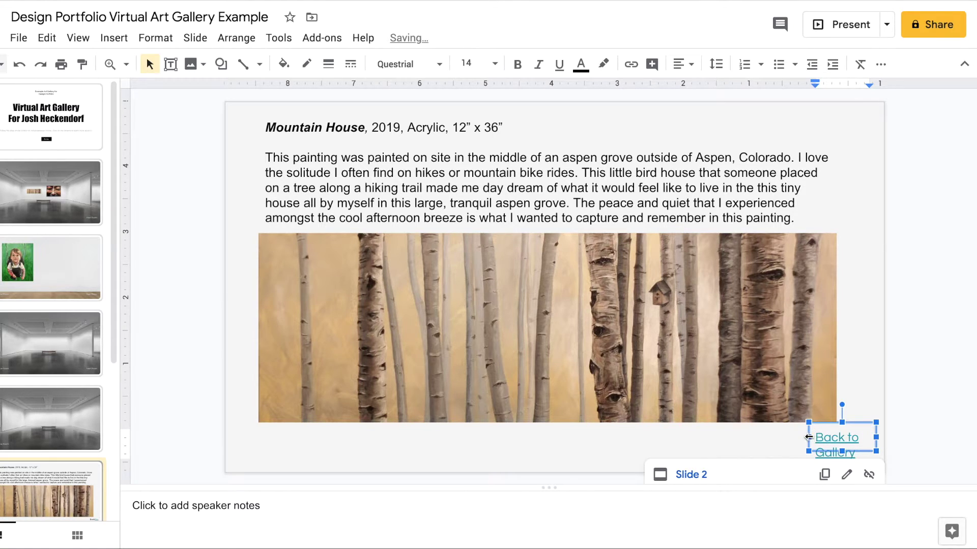
{"action": "left_click_drag", "start_coordinate": [809, 436], "coordinate": [758, 437]}
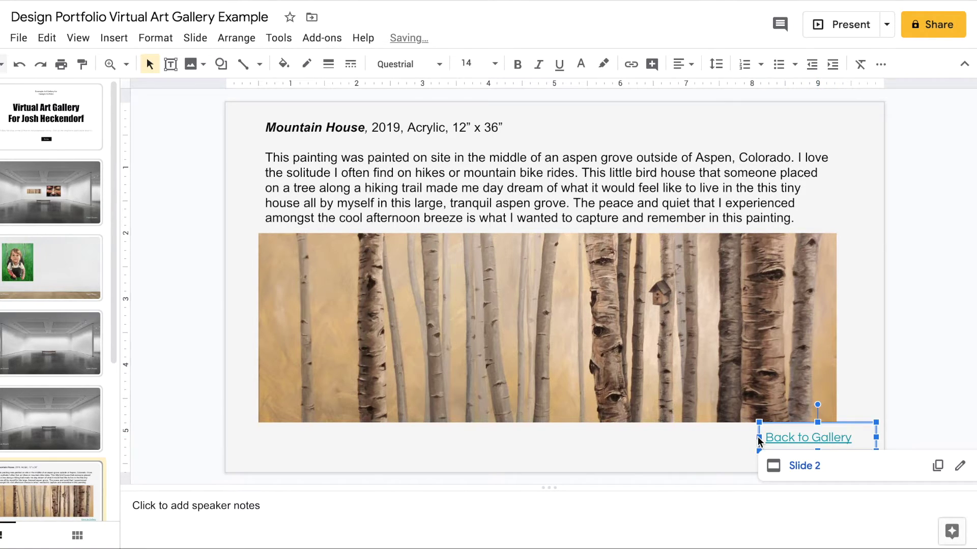
{"action": "left_click", "coordinate": [714, 451]}
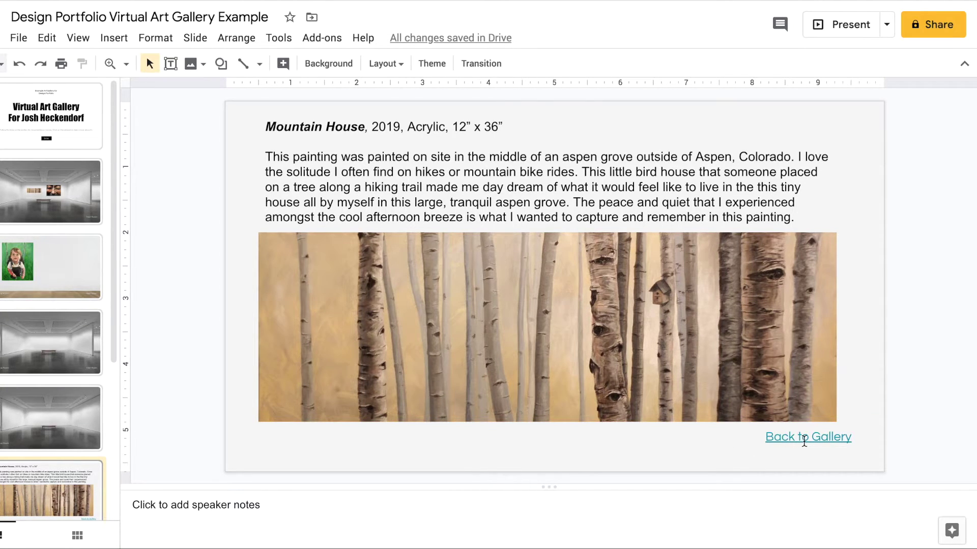
{"action": "left_click", "coordinate": [72, 210]}
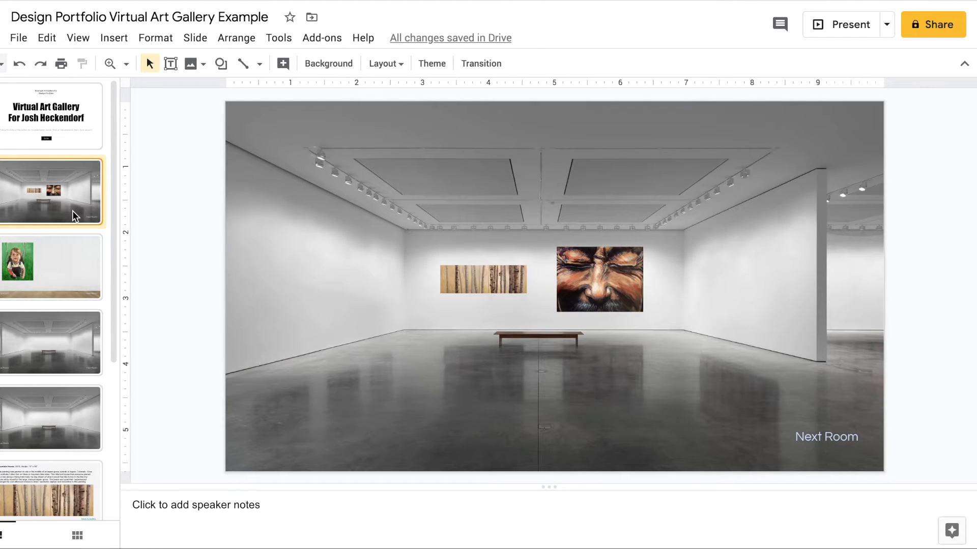
Step: Link the gallery room's face painting to Slide 7 and open that description slide
{"action": "left_click", "coordinate": [592, 283]}
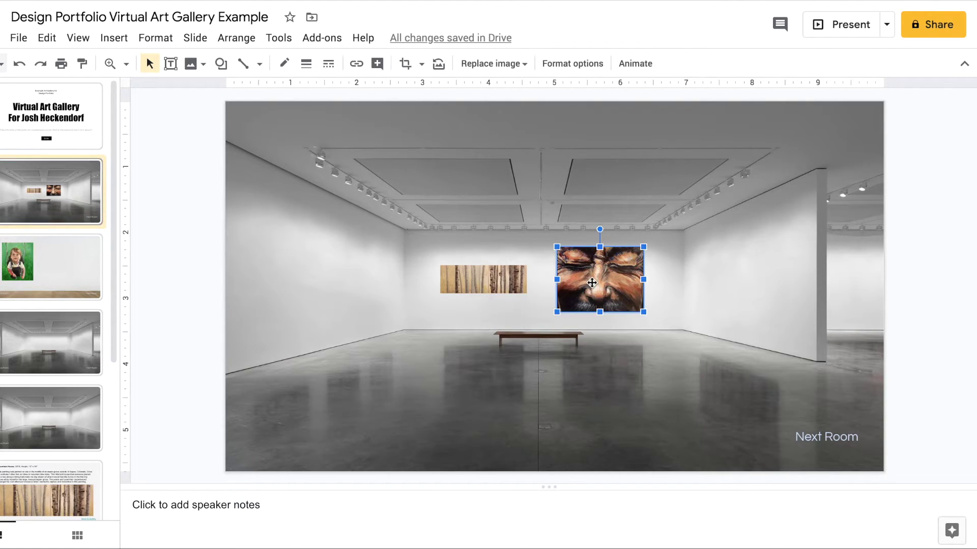
{"action": "left_click", "coordinate": [356, 65]}
{"action": "left_click", "coordinate": [614, 381]}
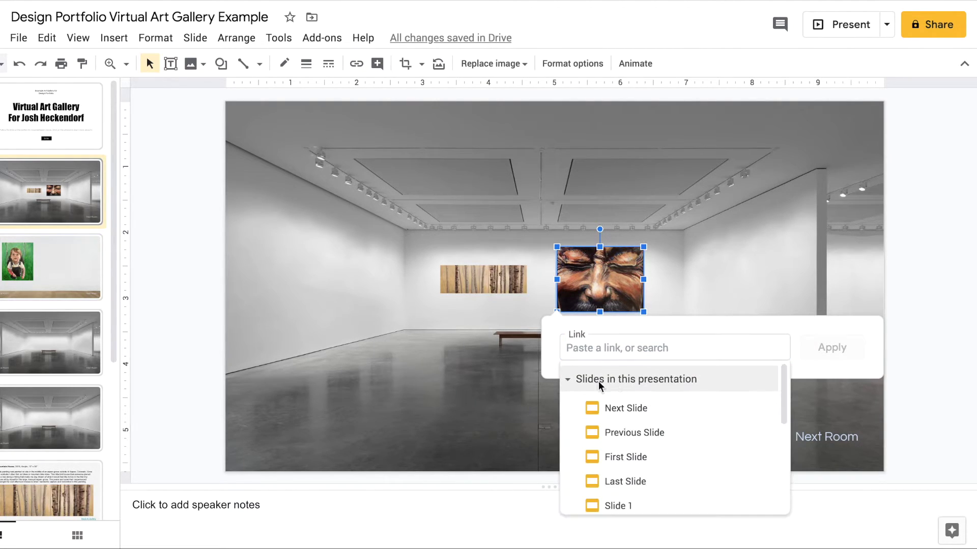
{"action": "scroll", "coordinate": [64, 392], "scroll_direction": "down", "scroll_amount": 5}
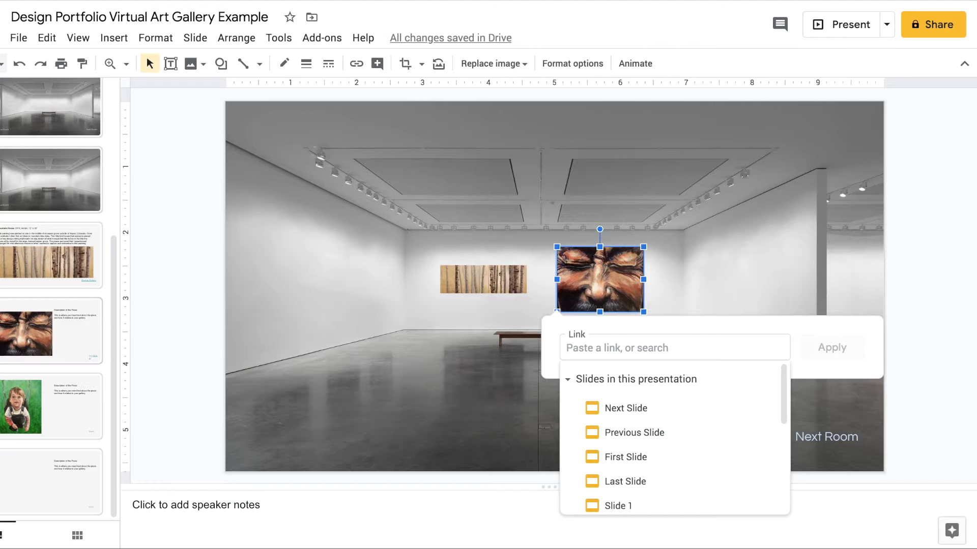
{"action": "scroll", "coordinate": [621, 463], "scroll_direction": "down", "scroll_amount": 3}
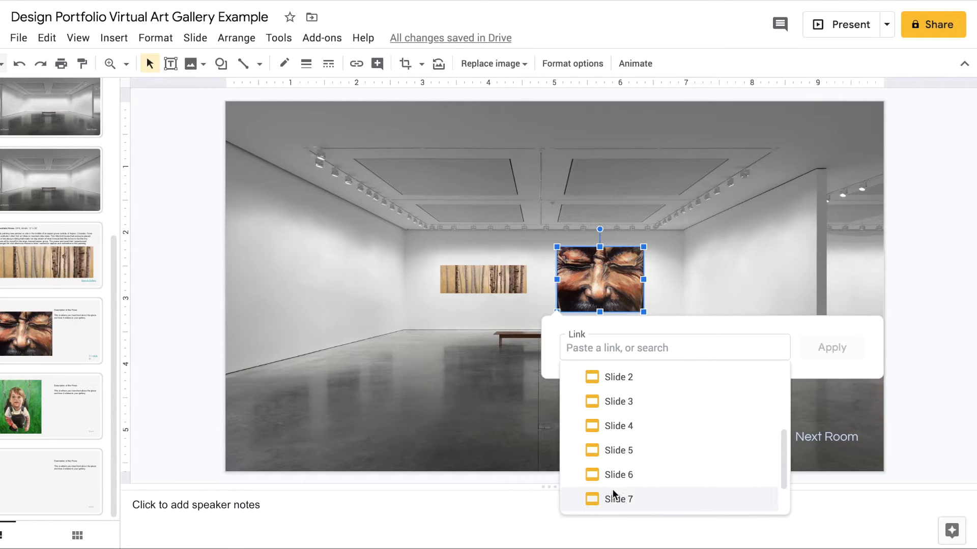
{"action": "left_click", "coordinate": [613, 496]}
{"action": "left_click", "coordinate": [827, 352]}
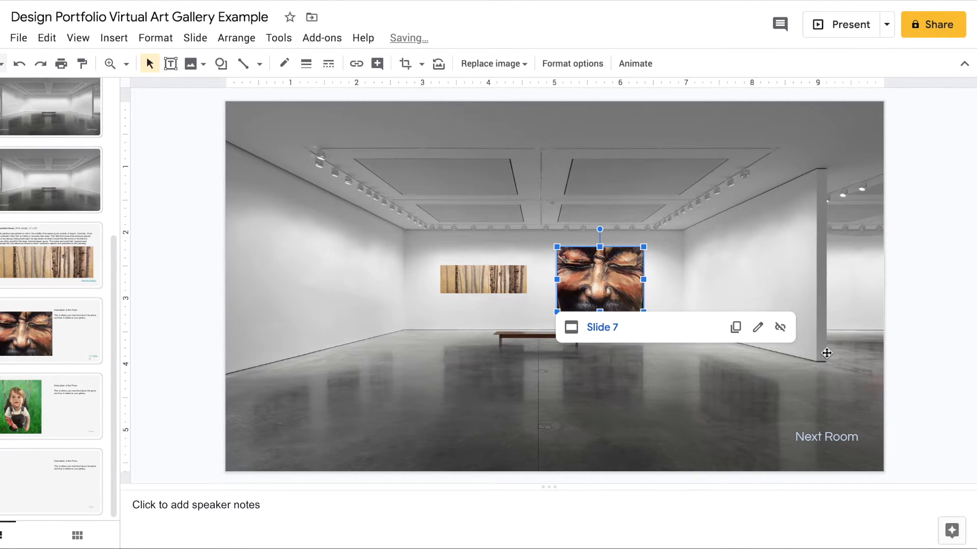
{"action": "left_click", "coordinate": [63, 339]}
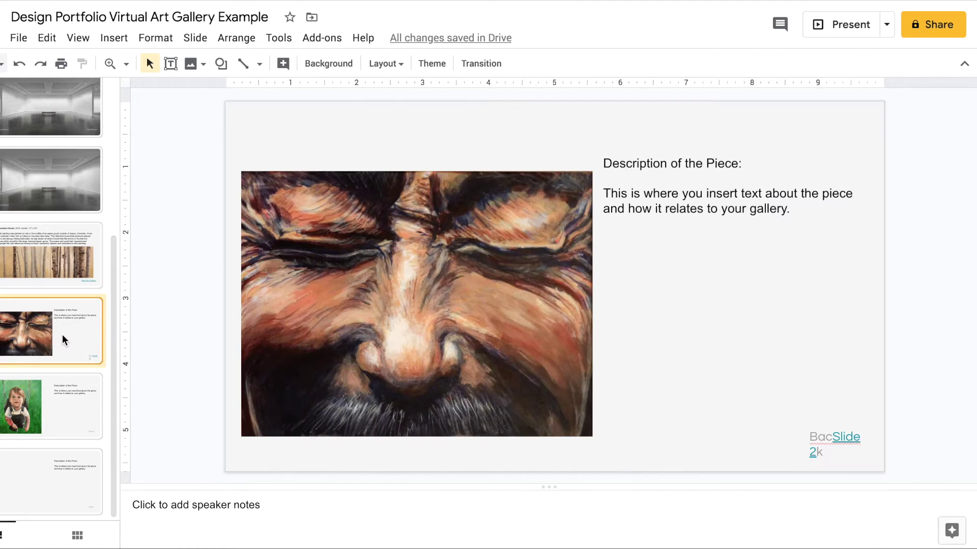
Step: Link the bottom-right text box on slide 7 to Slide 2 with the text 'Back to Gallery'
{"action": "left_click", "coordinate": [821, 449]}
{"action": "left_click", "coordinate": [631, 64]}
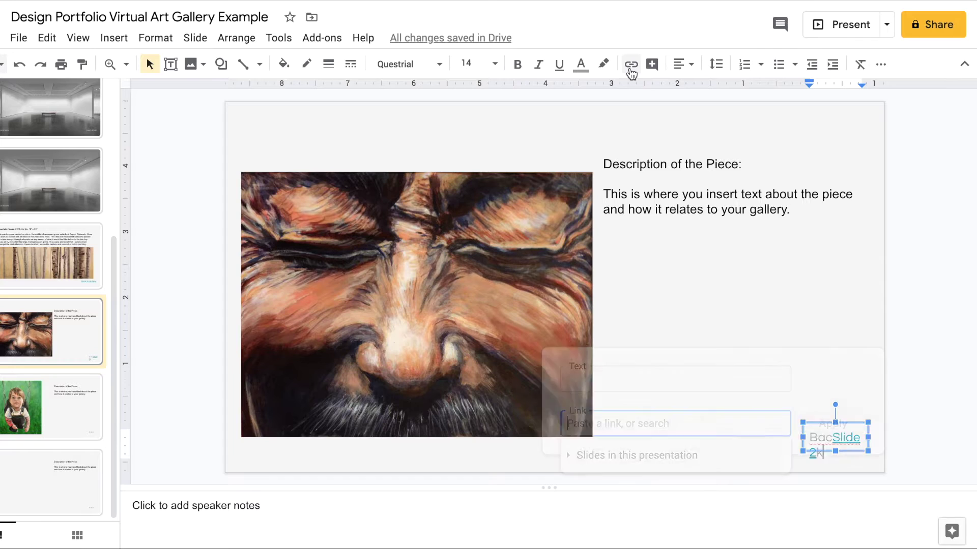
{"action": "left_click", "coordinate": [620, 454]}
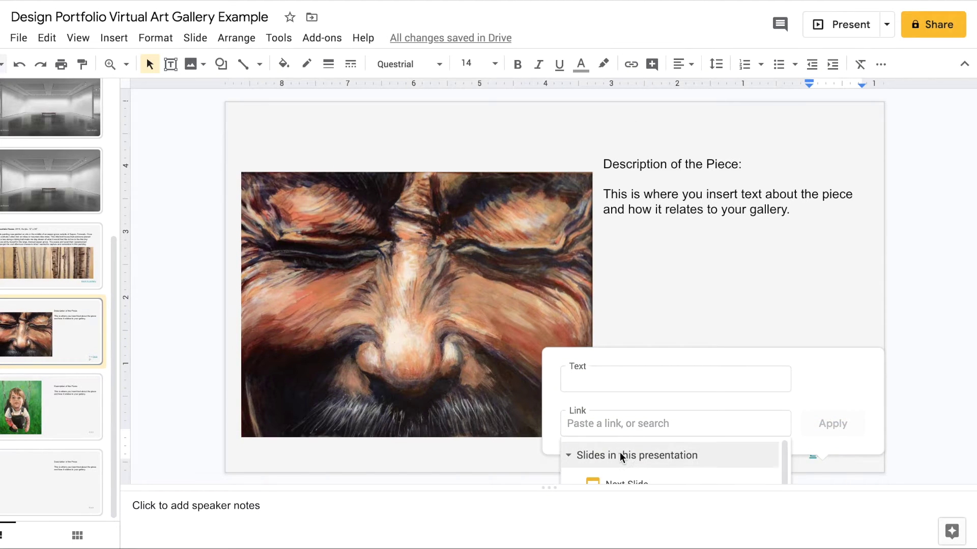
{"action": "scroll", "coordinate": [620, 453], "scroll_direction": "down", "scroll_amount": 2}
{"action": "scroll", "coordinate": [620, 452], "scroll_direction": "down", "scroll_amount": 1}
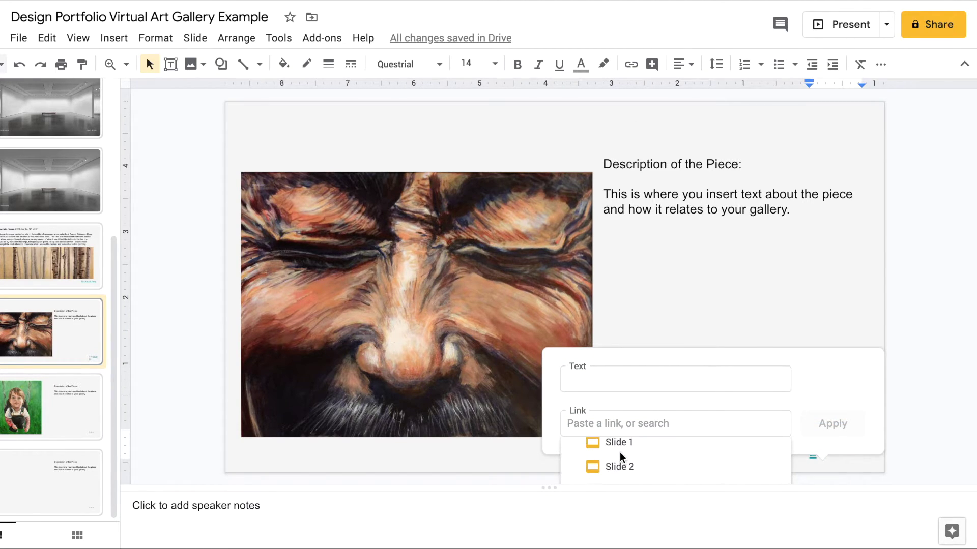
{"action": "left_click", "coordinate": [618, 466]}
{"action": "key", "text": "ctrl+a"}
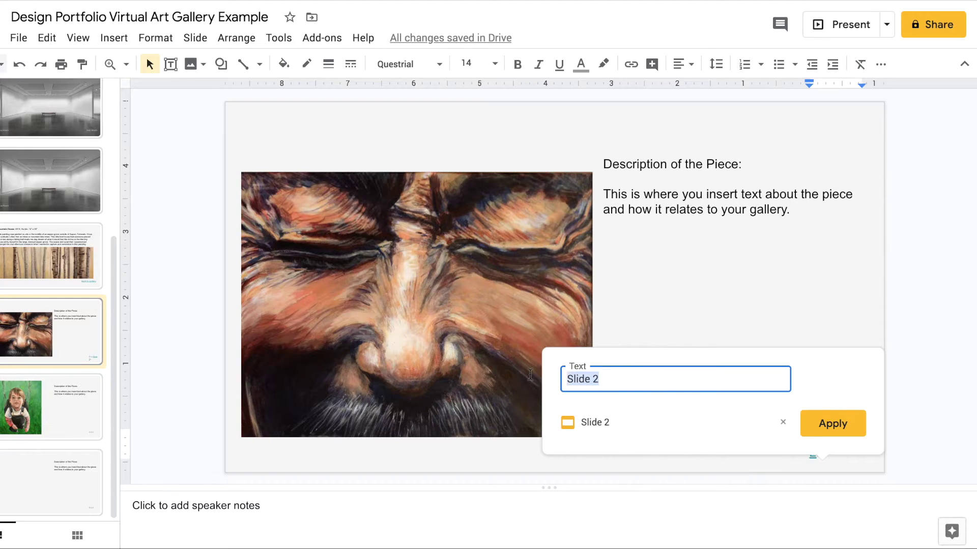
{"action": "type", "text": "Back to Gallery"}
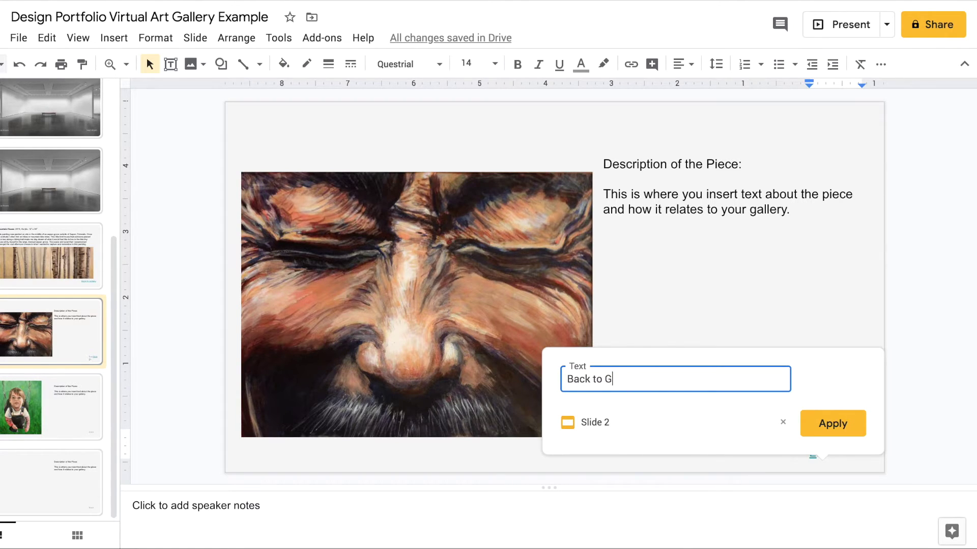
{"action": "left_click", "coordinate": [840, 428]}
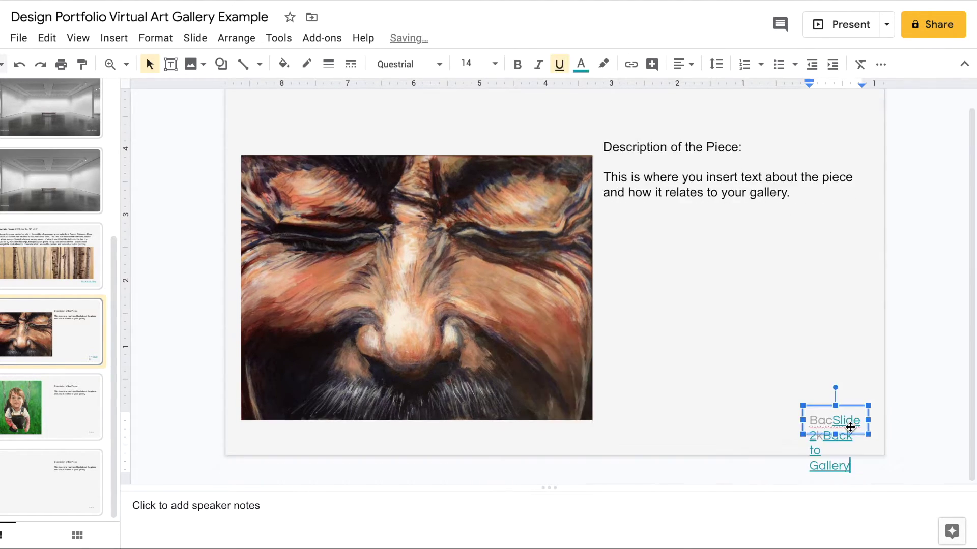
Step: Delete the leftover 'Slide 2' text, widen the box to one line, and open the title slide
{"action": "left_click", "coordinate": [824, 421]}
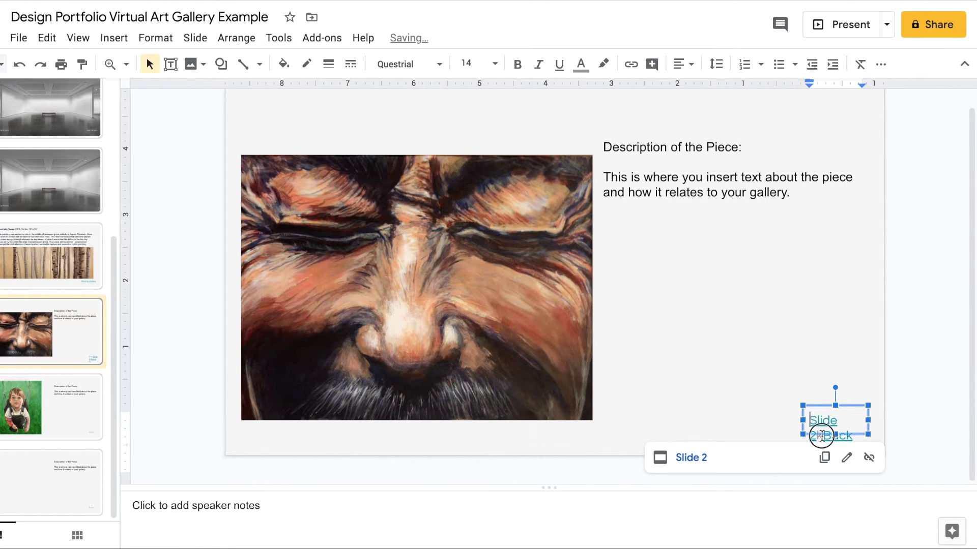
{"action": "left_click_drag", "start_coordinate": [819, 438], "coordinate": [809, 419]}
{"action": "key", "text": "BackSpace"}
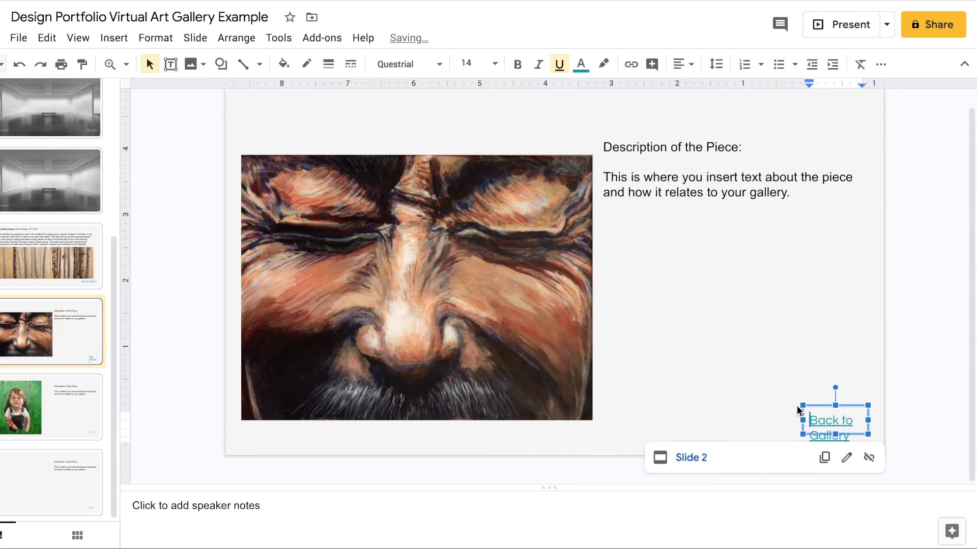
{"action": "left_click_drag", "start_coordinate": [802, 418], "coordinate": [731, 420]}
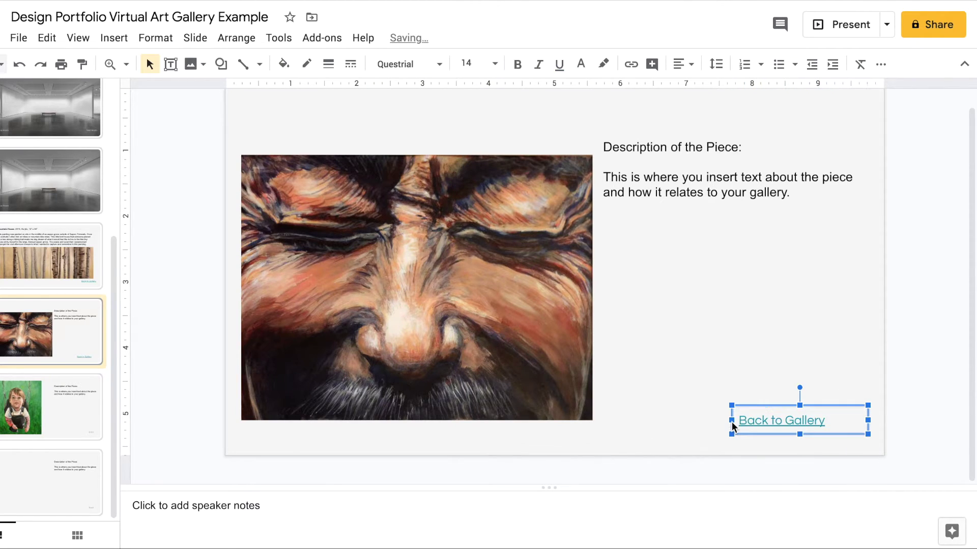
{"action": "left_click", "coordinate": [745, 370]}
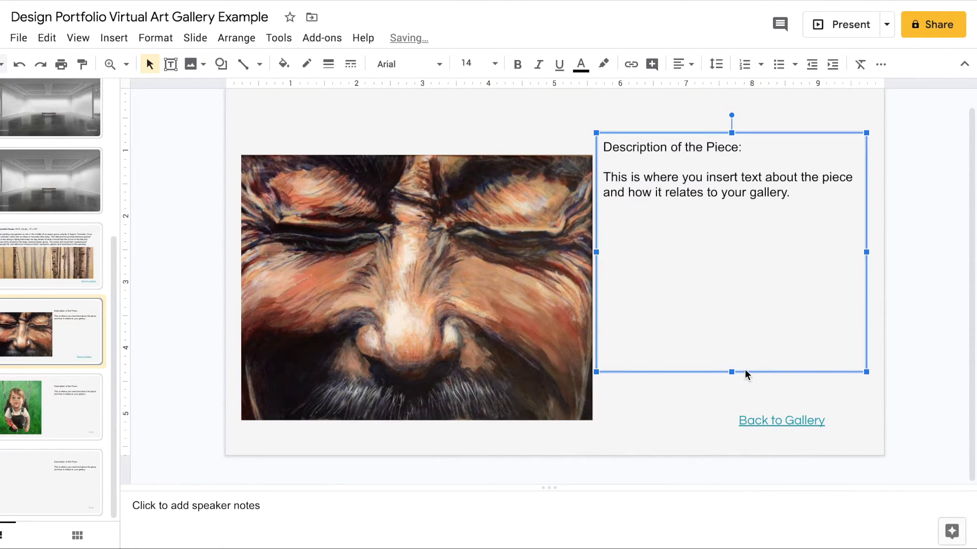
{"action": "scroll", "coordinate": [66, 273], "scroll_direction": "up", "scroll_amount": 5}
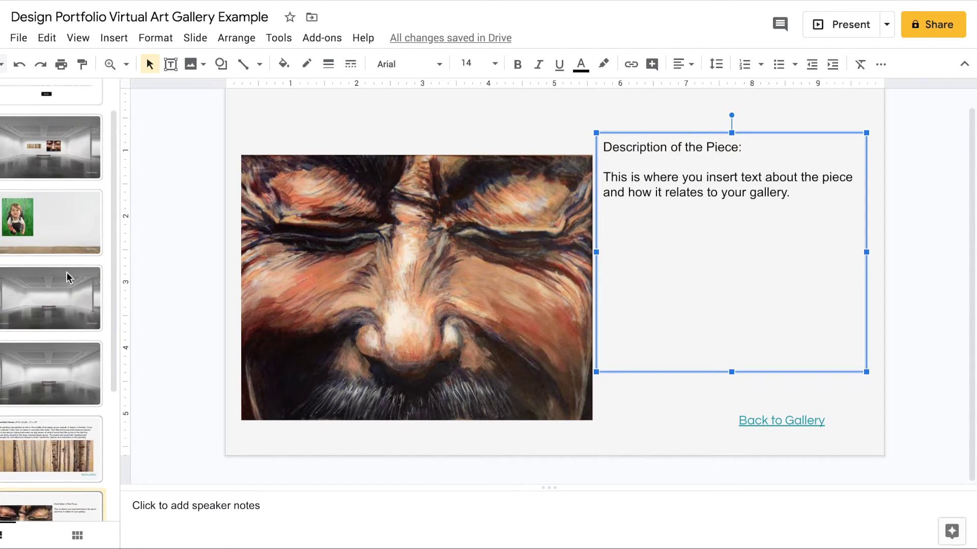
{"action": "left_click", "coordinate": [72, 132]}
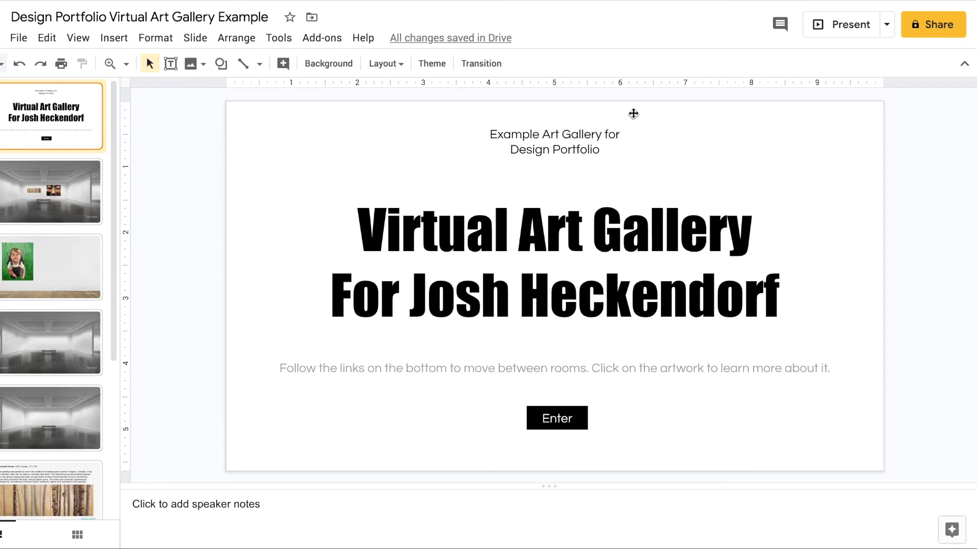
Step: Present the deck and test the Enter, face painting and Back to Gallery links in sequence
{"action": "left_click", "coordinate": [845, 31]}
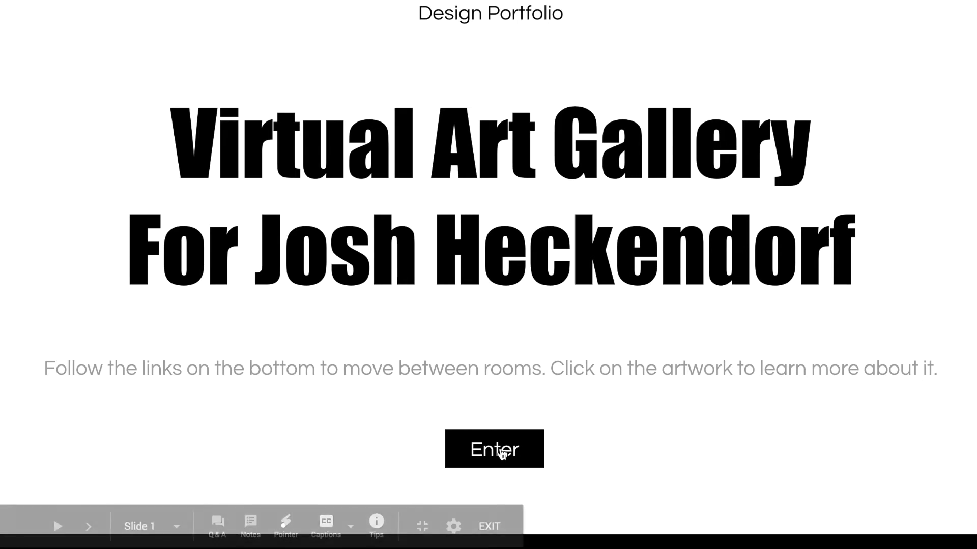
{"action": "left_click", "coordinate": [503, 449]}
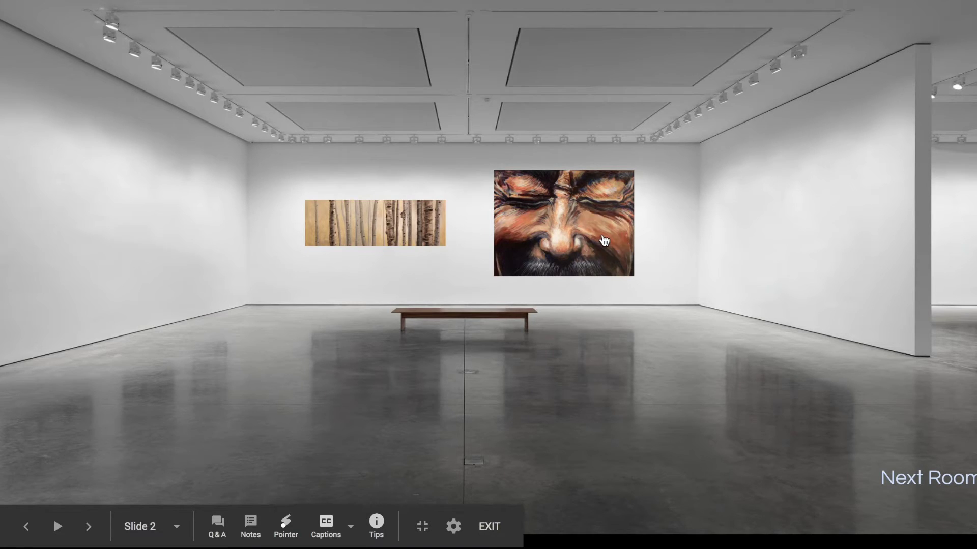
{"action": "left_click", "coordinate": [604, 240]}
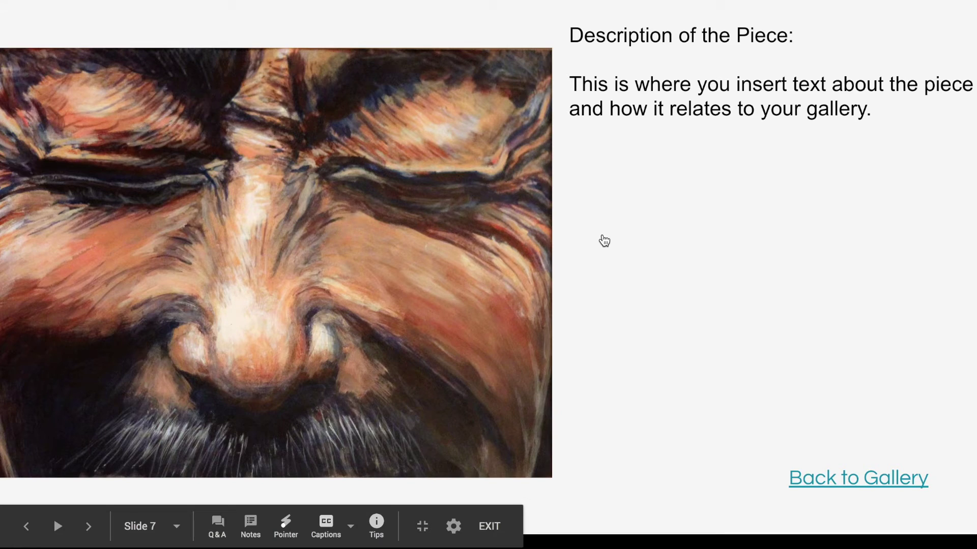
{"action": "left_click", "coordinate": [817, 478]}
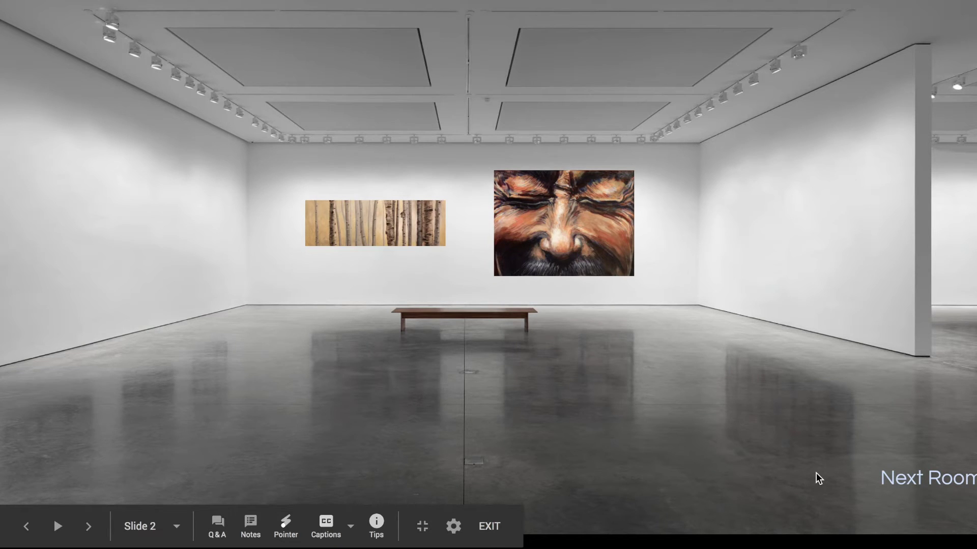
Step: Exit the slideshow with Esc and scroll through the filmstrip to review the slides
{"action": "key", "text": "Escape"}
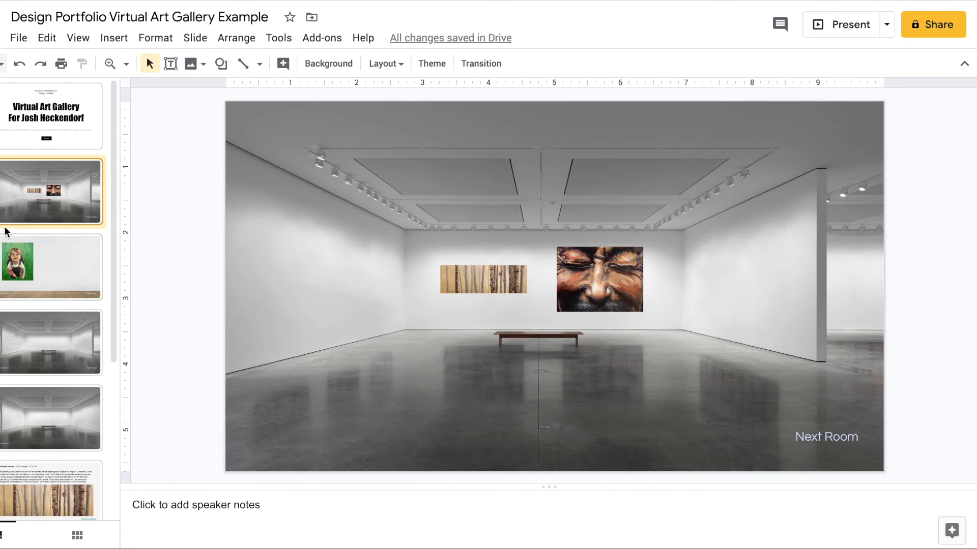
{"action": "scroll", "coordinate": [45, 210], "scroll_direction": "down", "scroll_amount": 2}
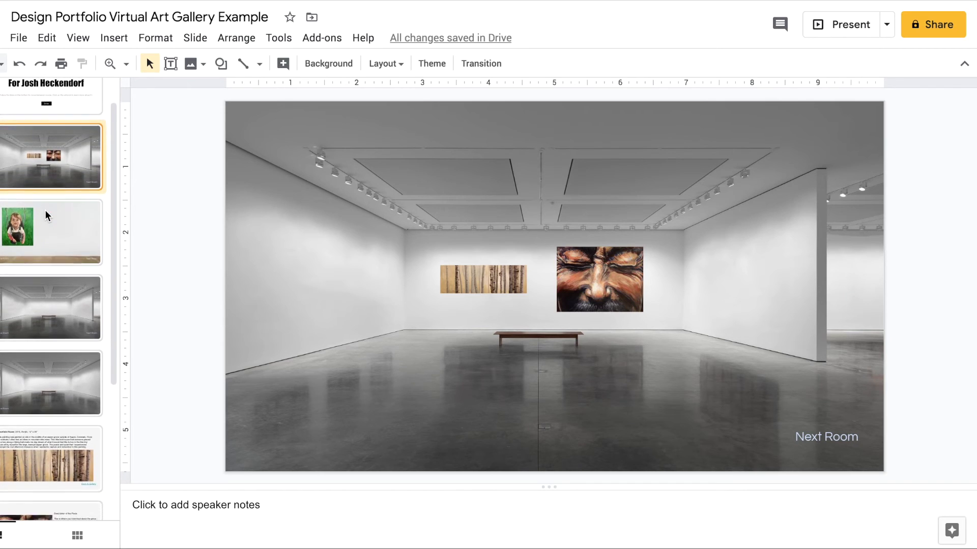
{"action": "scroll", "coordinate": [45, 210], "scroll_direction": "down", "scroll_amount": 3}
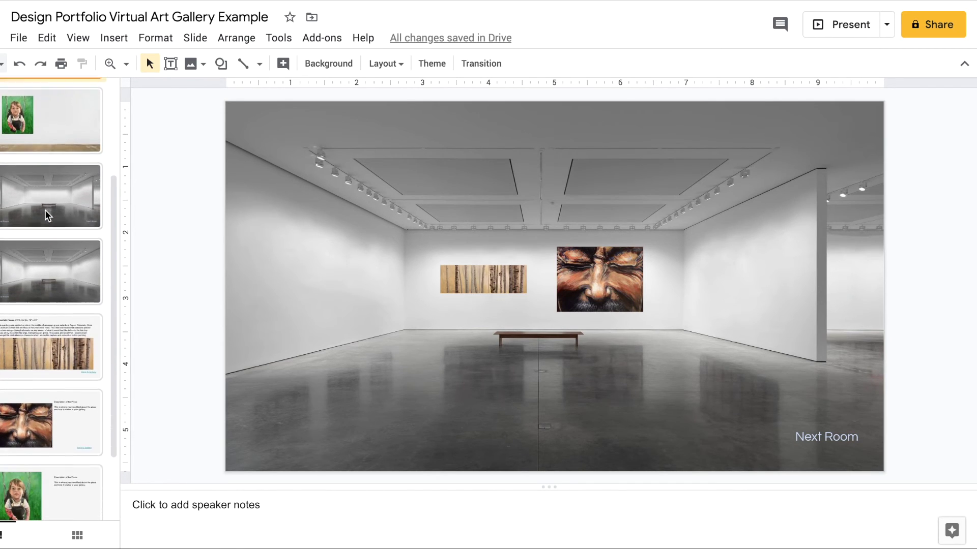
{"action": "scroll", "coordinate": [45, 210], "scroll_direction": "up", "scroll_amount": 5}
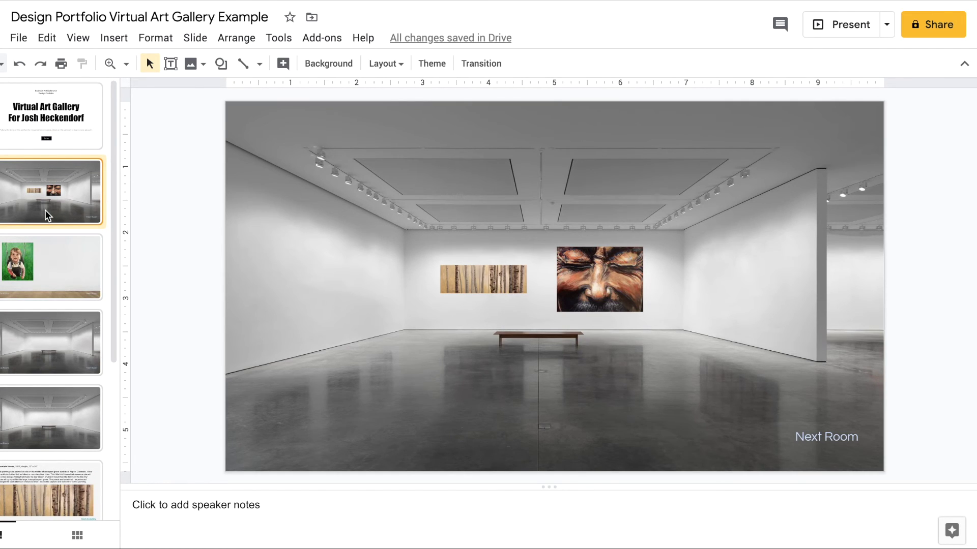
{"action": "scroll", "coordinate": [56, 356], "scroll_direction": "down", "scroll_amount": 4}
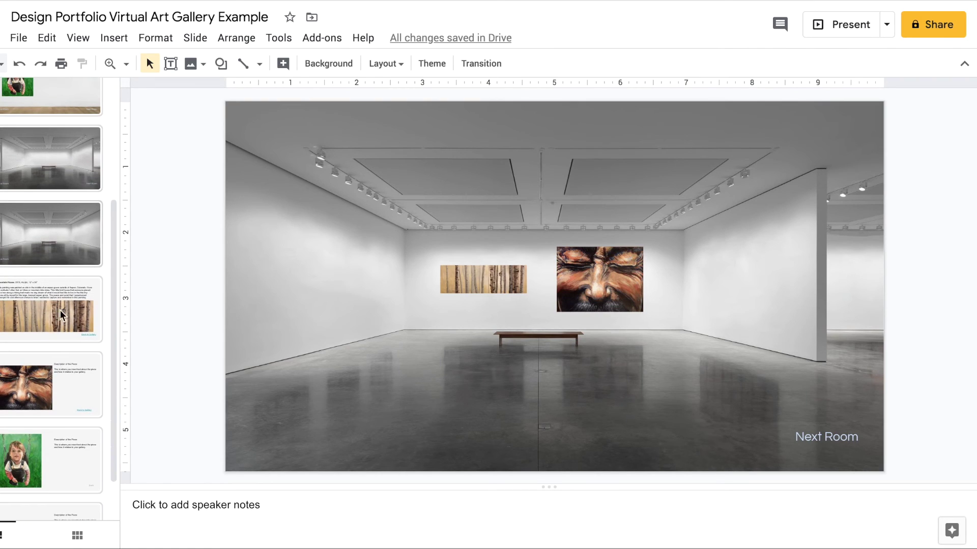
{"action": "scroll", "coordinate": [66, 417], "scroll_direction": "up", "scroll_amount": 3}
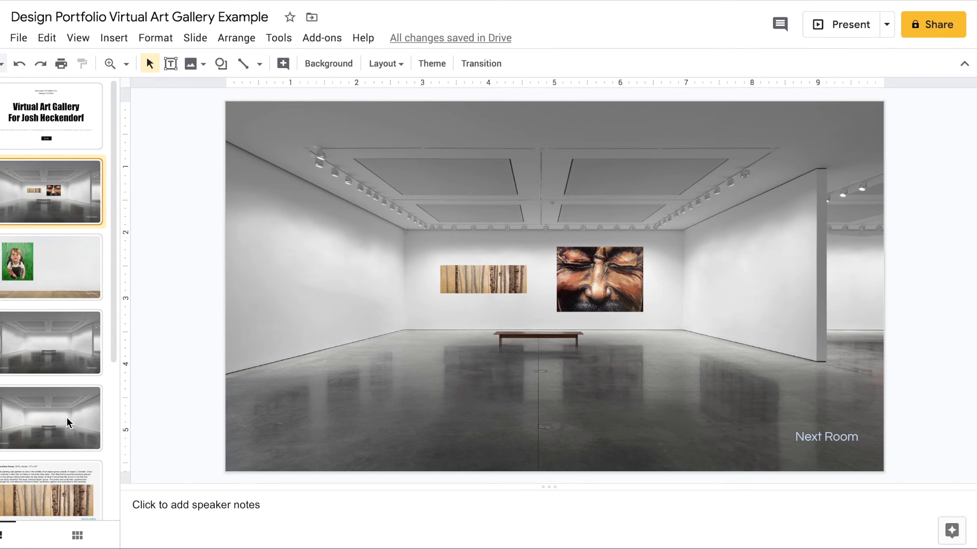